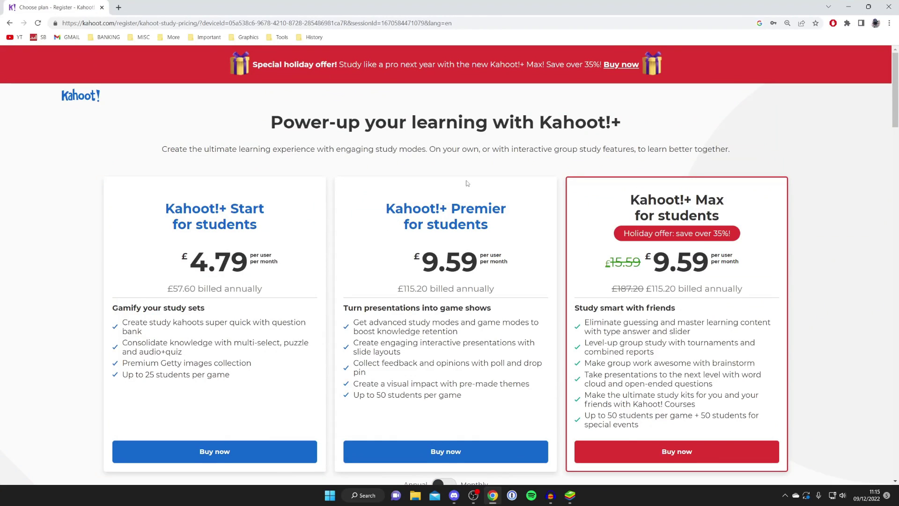
# Scroll down the Kahoot!+ pricing page before returning to the kahoot.com homepage.
pyautogui.scroll(-5, 467, 183)
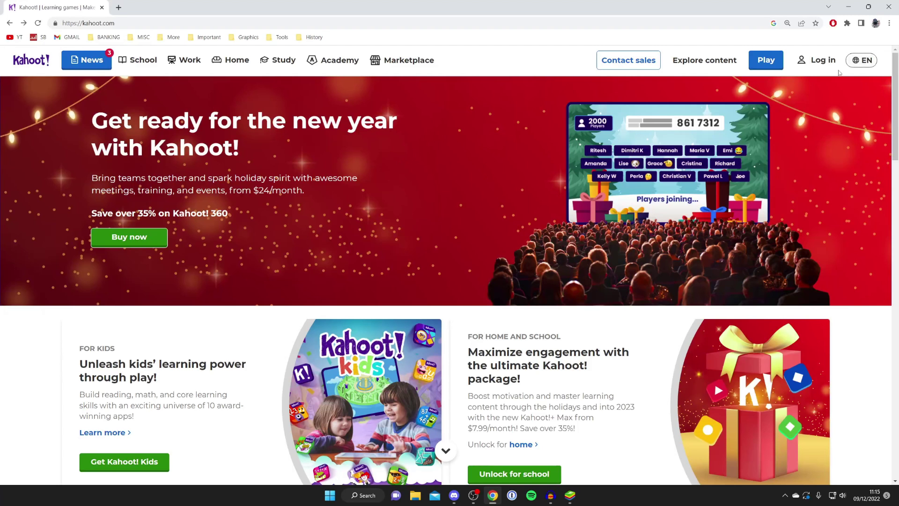
# Sign in to the Kahoot account with Log in.
pyautogui.click(825, 64)
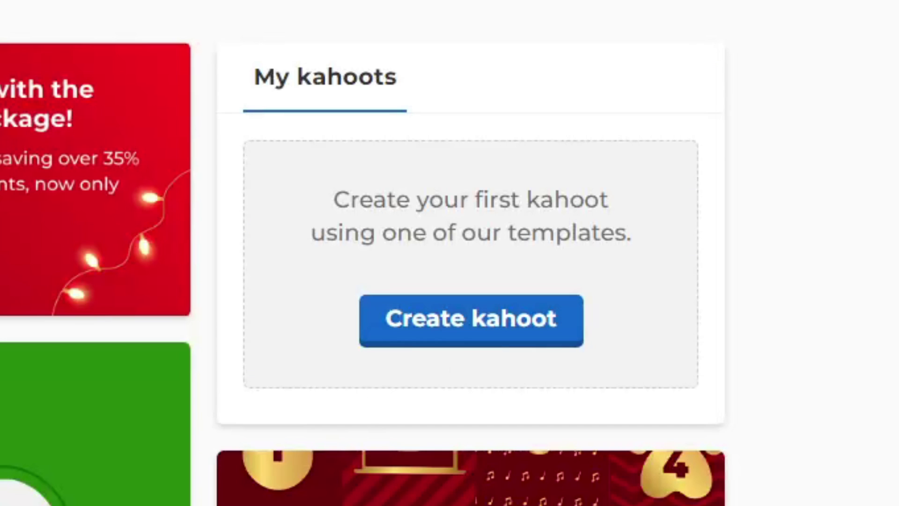
# Create a new kahoot, skip themes, keep Quiz as question type, and review answer options.
pyautogui.click(464, 316)
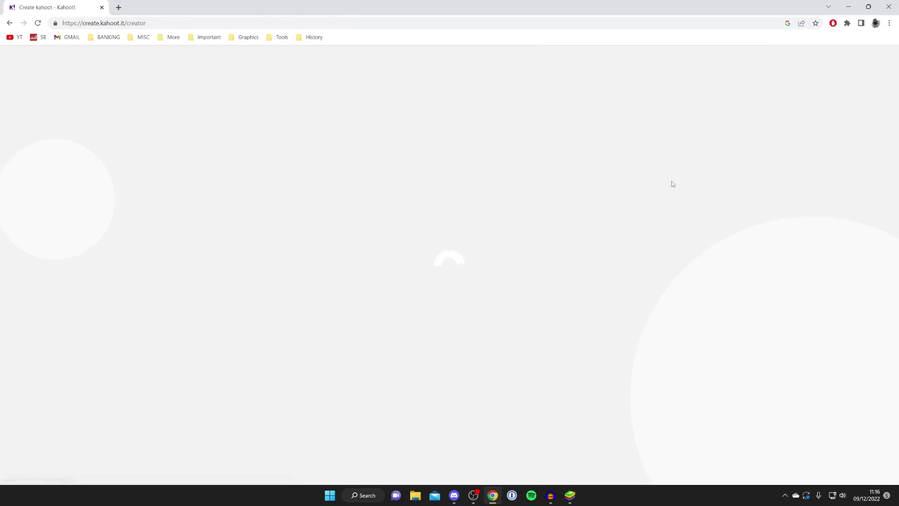
pyautogui.click(209, 229)
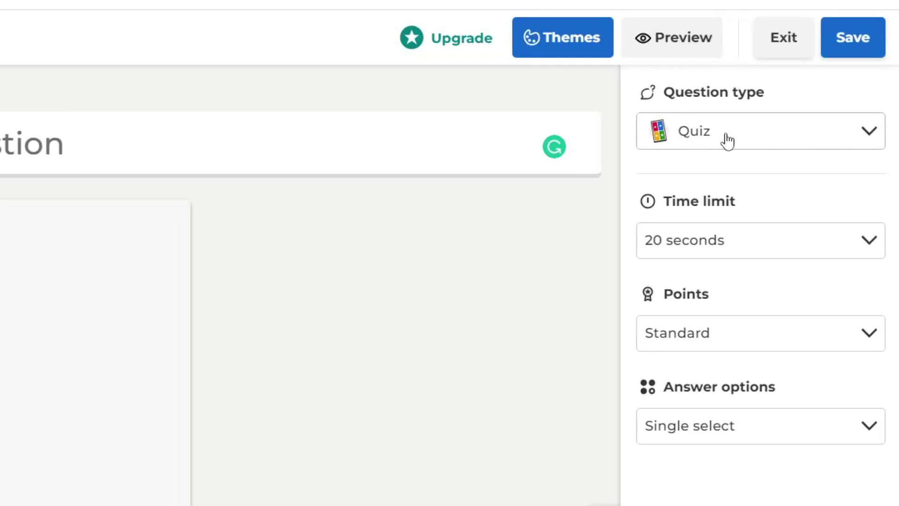
pyautogui.click(710, 132)
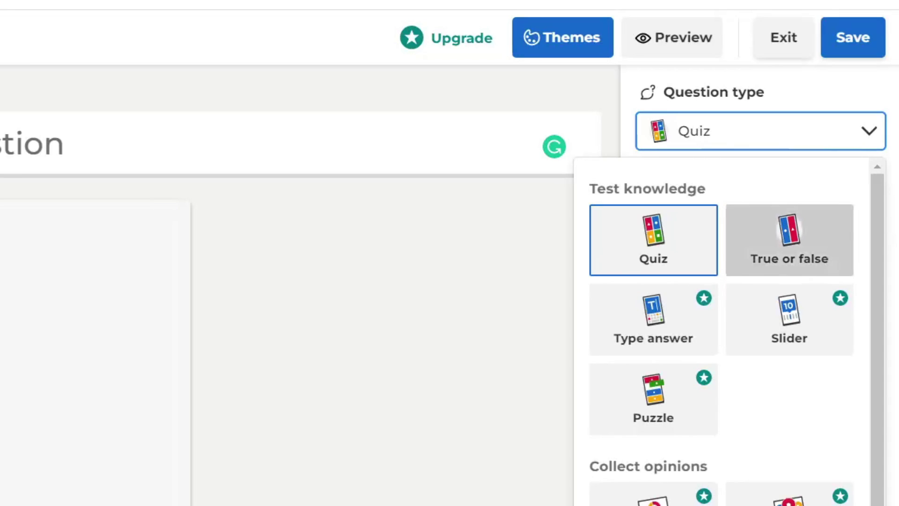
pyautogui.click(484, 279)
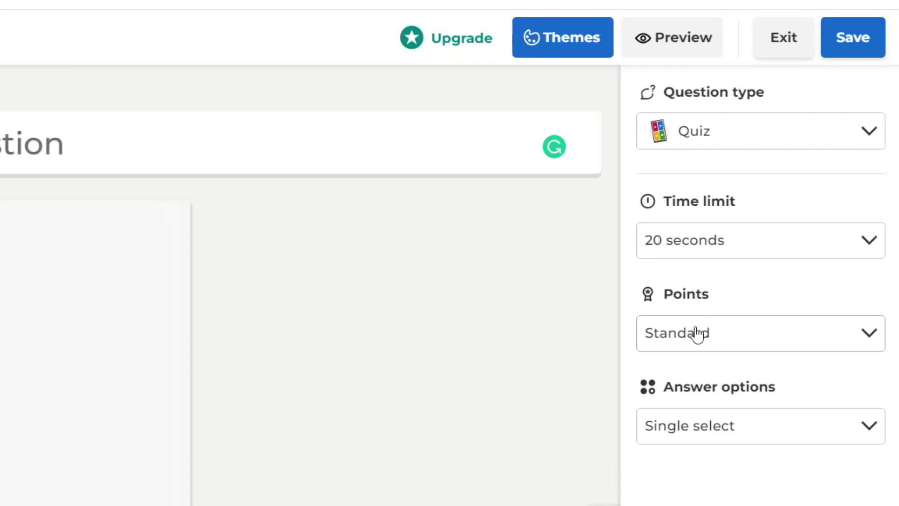
pyautogui.click(781, 425)
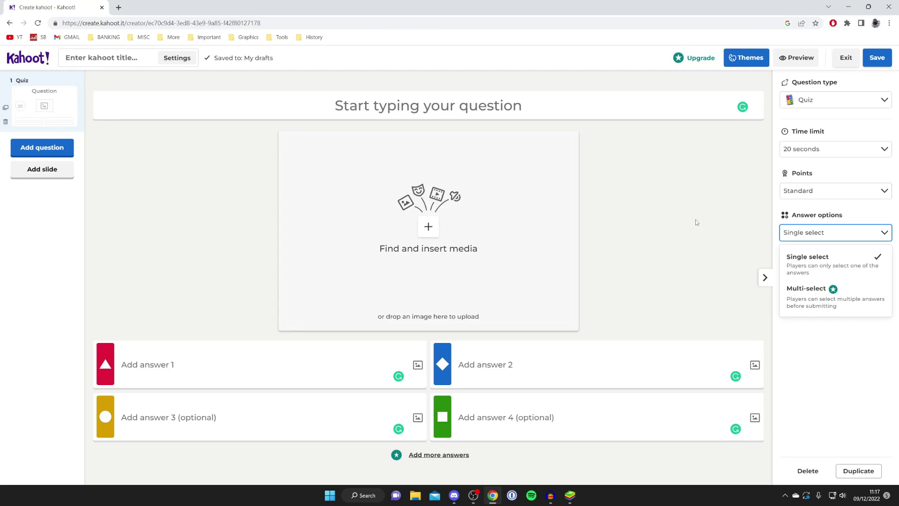
# Enter 'What is 2 + 2?' as the first question's text.
pyautogui.click(695, 185)
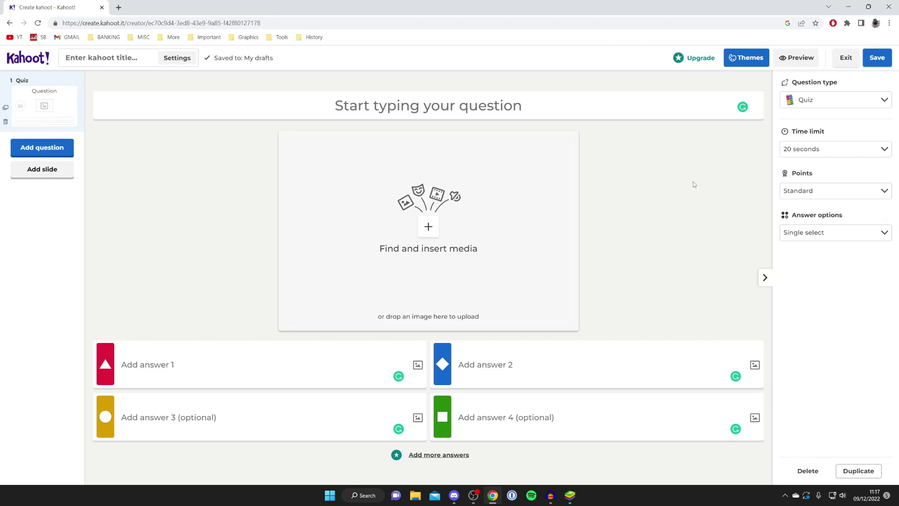
pyautogui.click(407, 106)
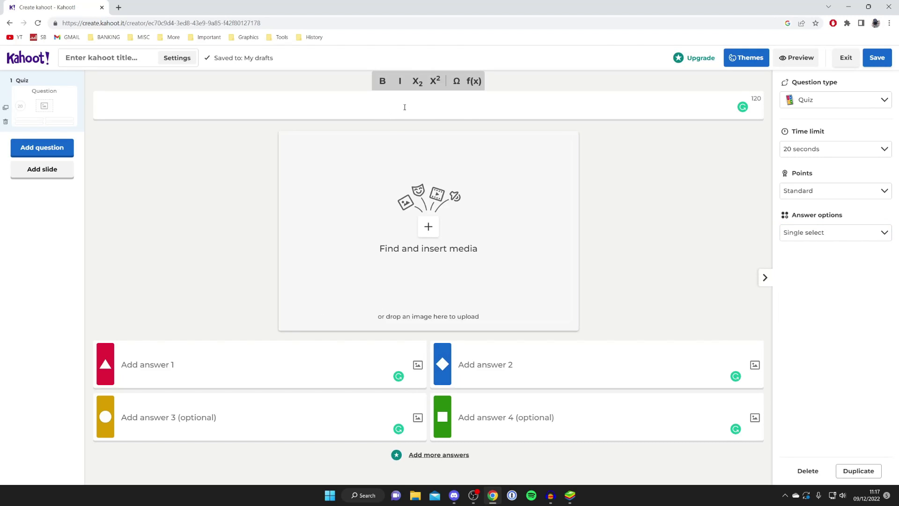
pyautogui.write('What is 2 + 2?')
pyautogui.click(175, 191)
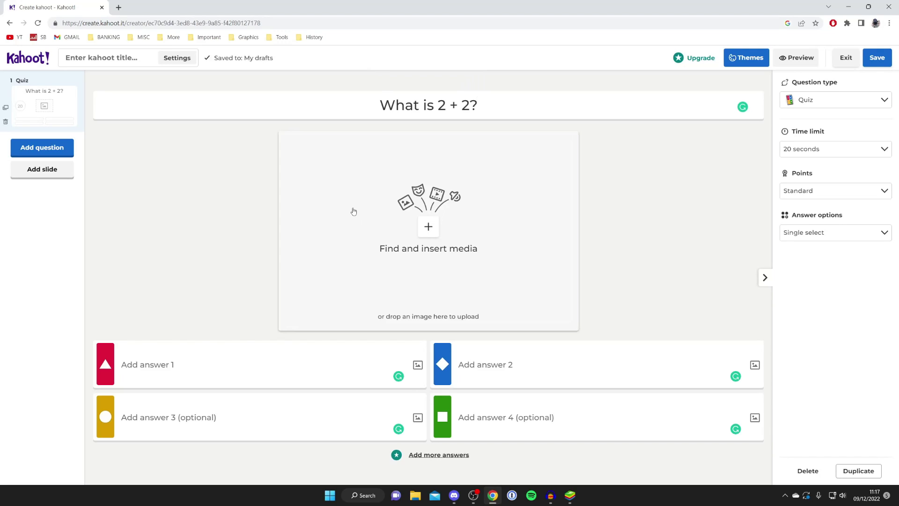
# Fill the four answer boxes with 22, 3, 5 and 4.
pyautogui.click(232, 348)
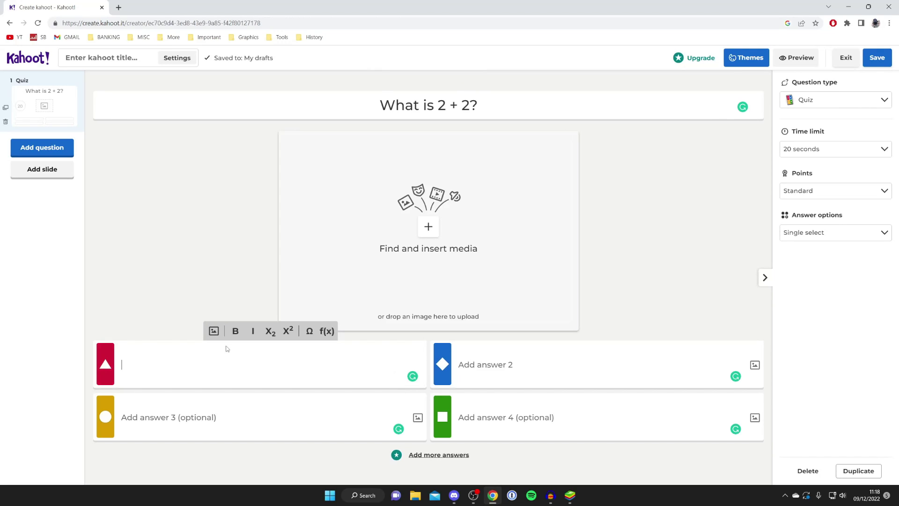
pyautogui.write('22')
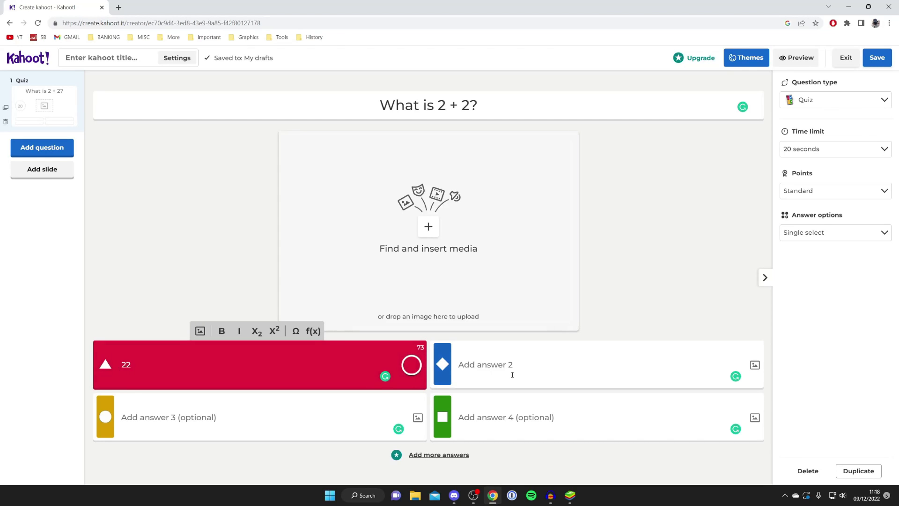
pyautogui.click(513, 375)
pyautogui.write('3')
pyautogui.click(514, 405)
pyautogui.write('4')
pyautogui.click(249, 414)
pyautogui.write('5')
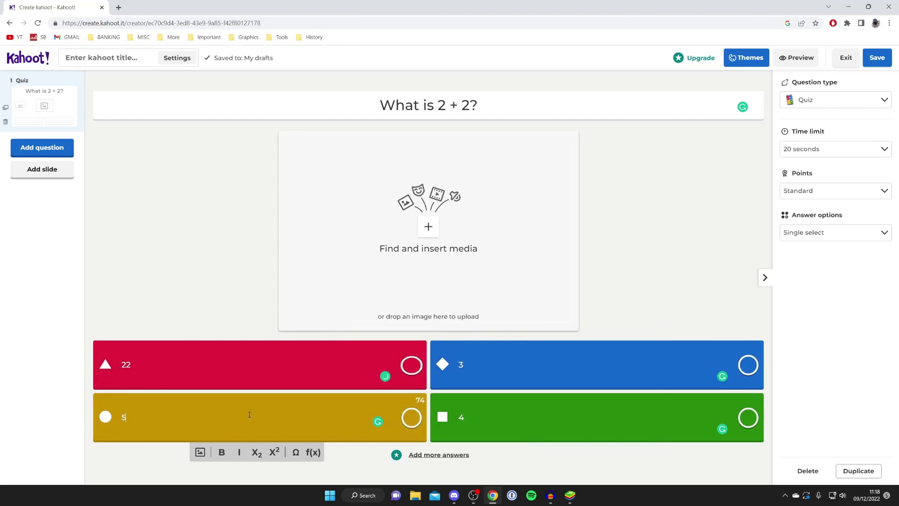
pyautogui.press('Tab')
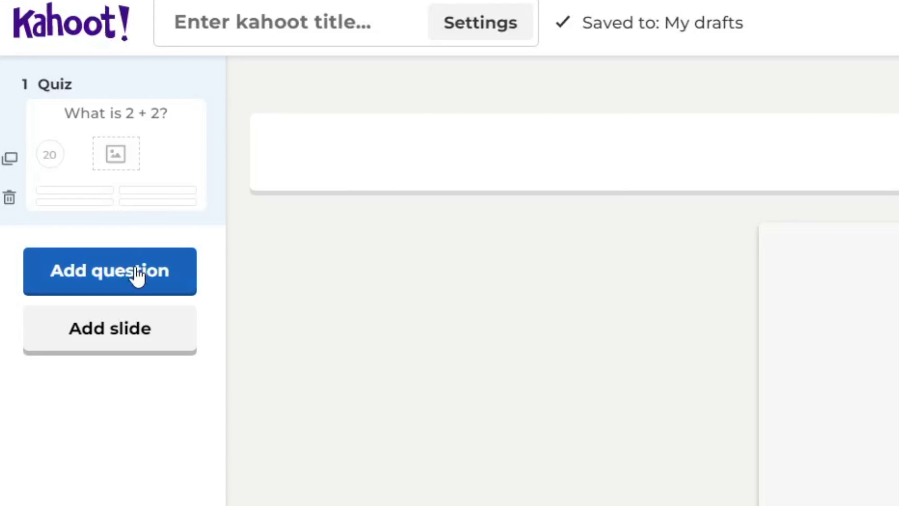
# Add a second Quiz question reading 'What is 2 x 2?'.
pyautogui.click(108, 276)
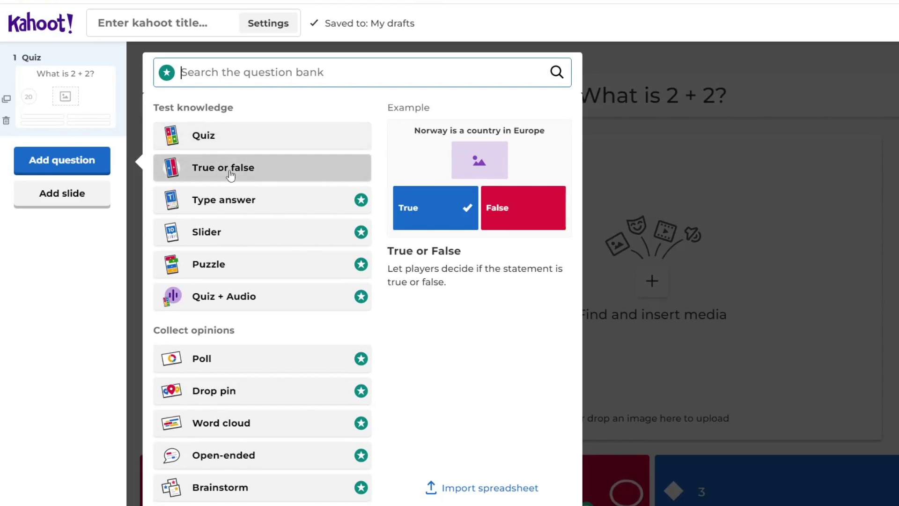
pyautogui.click(208, 139)
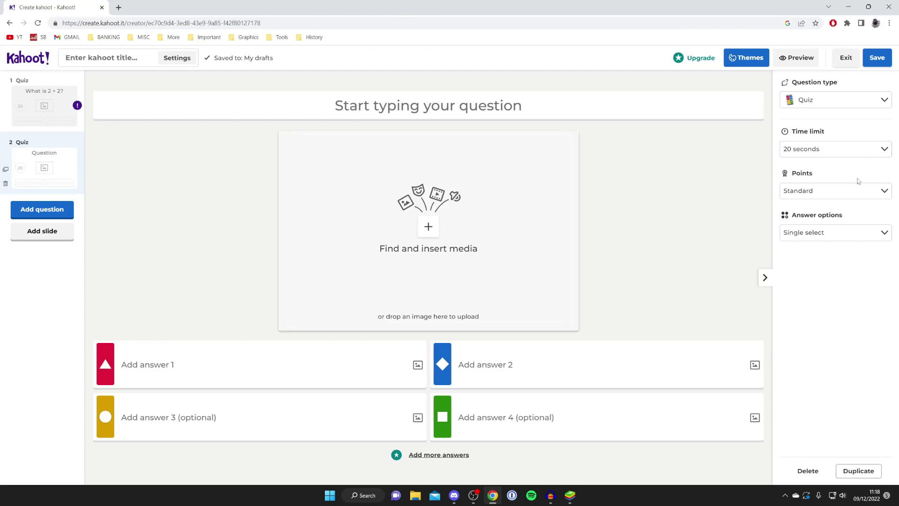
pyautogui.click(490, 102)
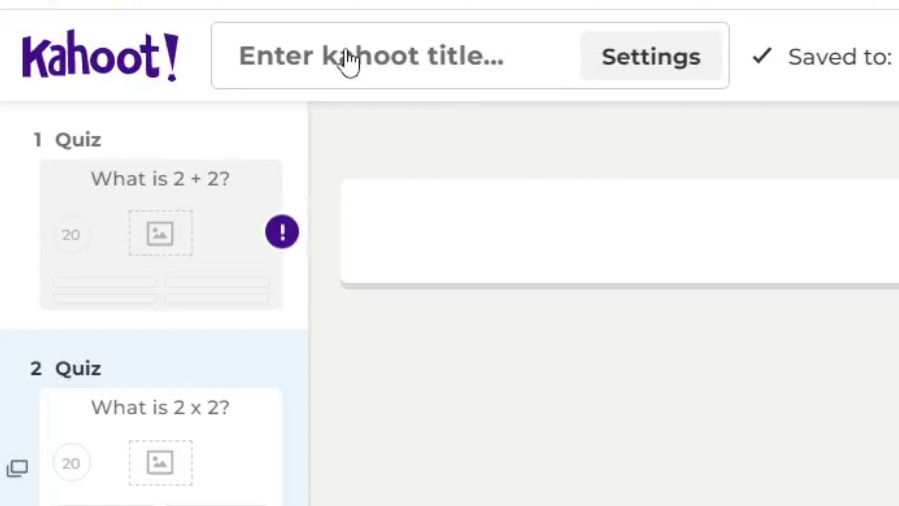
pyautogui.click(346, 59)
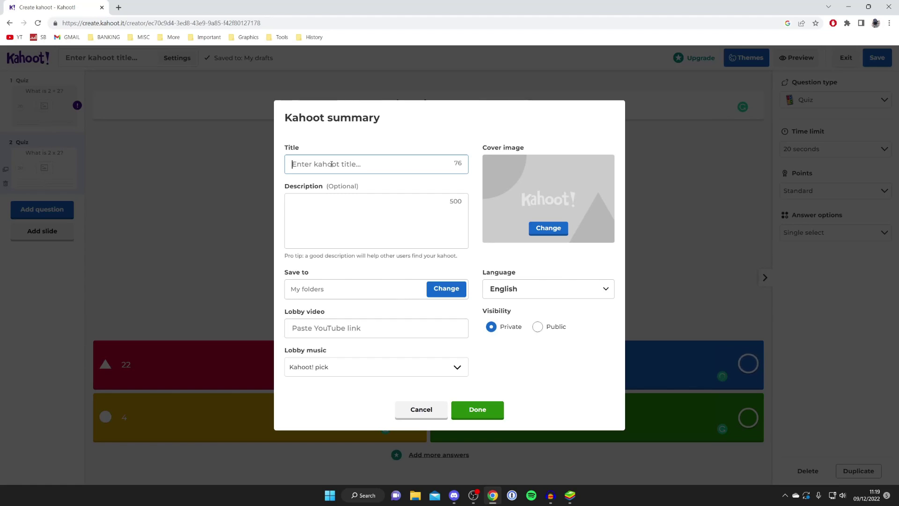
# Title the kahoot 'Maths Quiz' and give it the description 'Example'.
pyautogui.write('Mtha s')
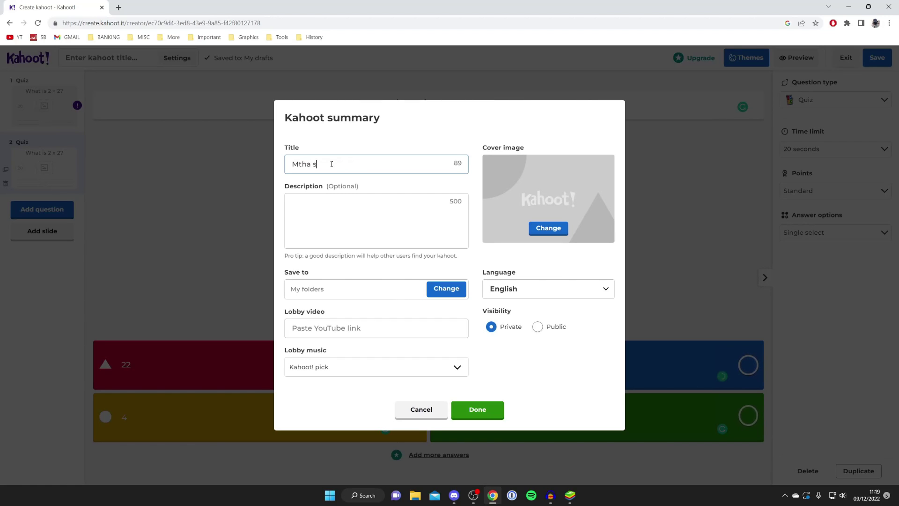
pyautogui.press('BackSpace')
pyautogui.press('BackSpace')
pyautogui.press('BackSpace')
pyautogui.press('BackSpace')
pyautogui.write('Maths Quiz')
pyautogui.click(307, 206)
pyautogui.write('Example')
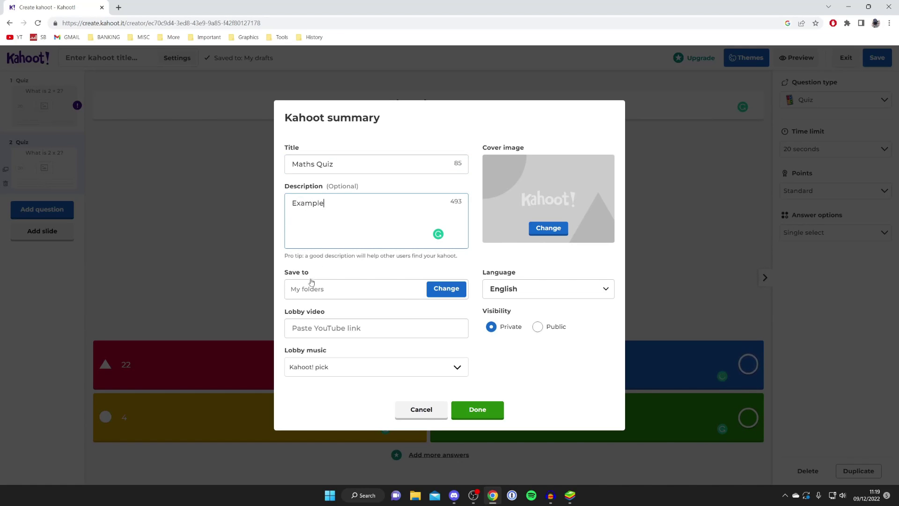
# Leave lobby music and Private visibility unchanged and confirm the summary.
pyautogui.click(323, 291)
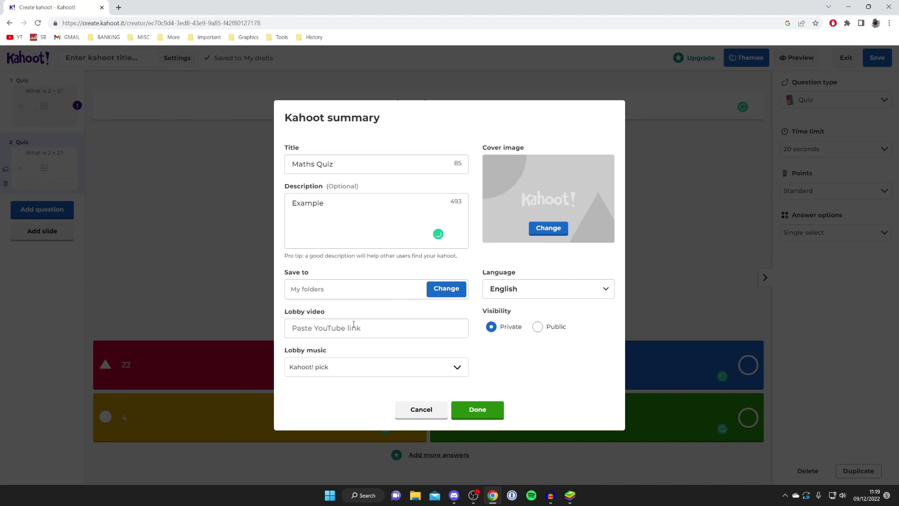
pyautogui.click(337, 368)
pyautogui.click(338, 369)
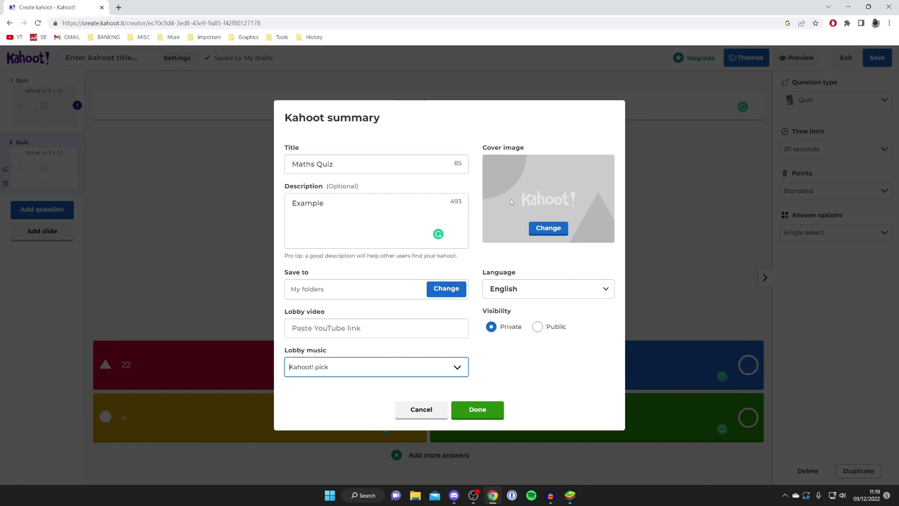
pyautogui.click(489, 409)
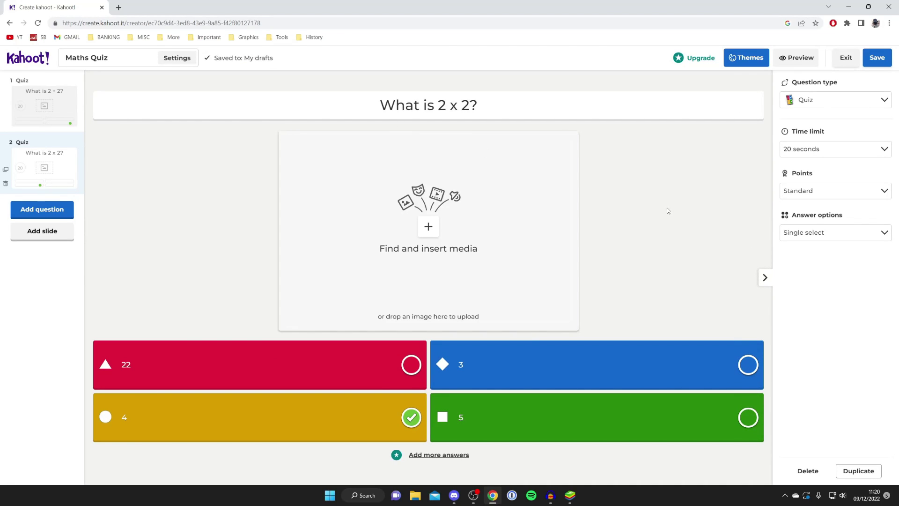
# Save Maths Quiz to the library and open its details page from Home.
pyautogui.click(880, 59)
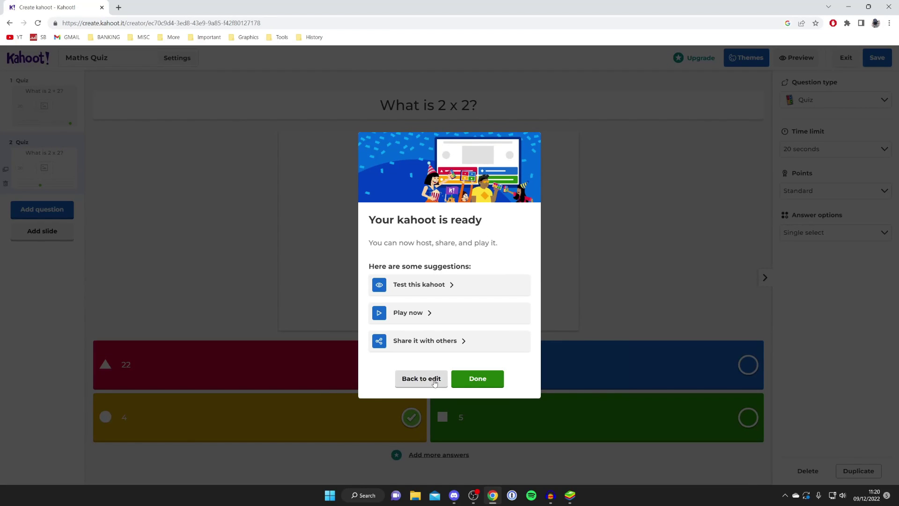
pyautogui.click(491, 378)
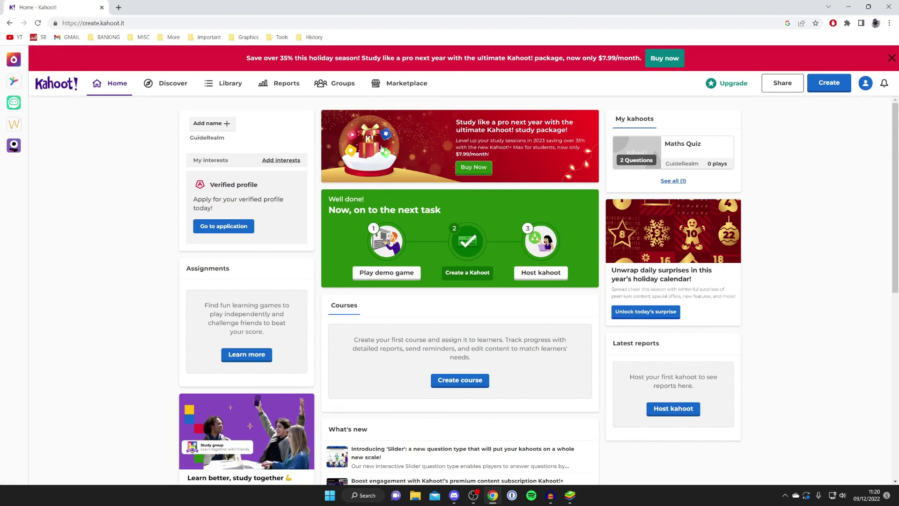
pyautogui.press('XF86AudioLowerVolume')
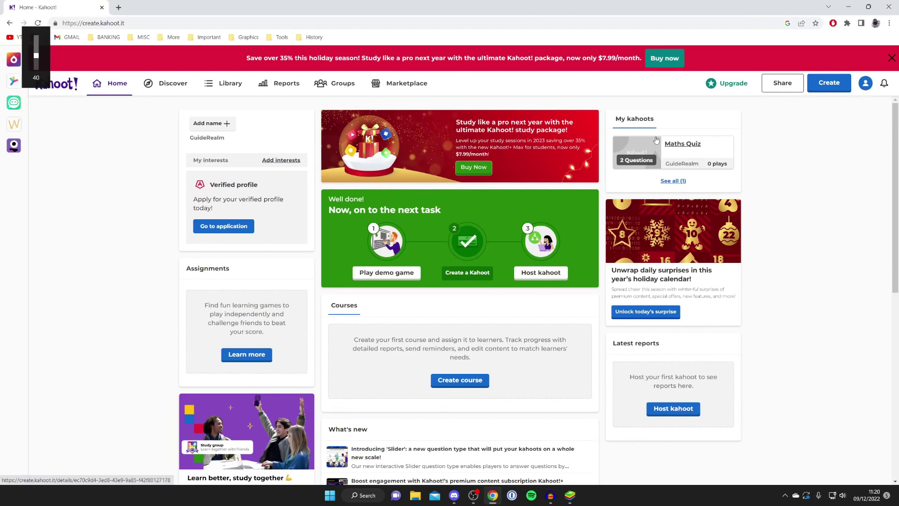
pyautogui.click(704, 145)
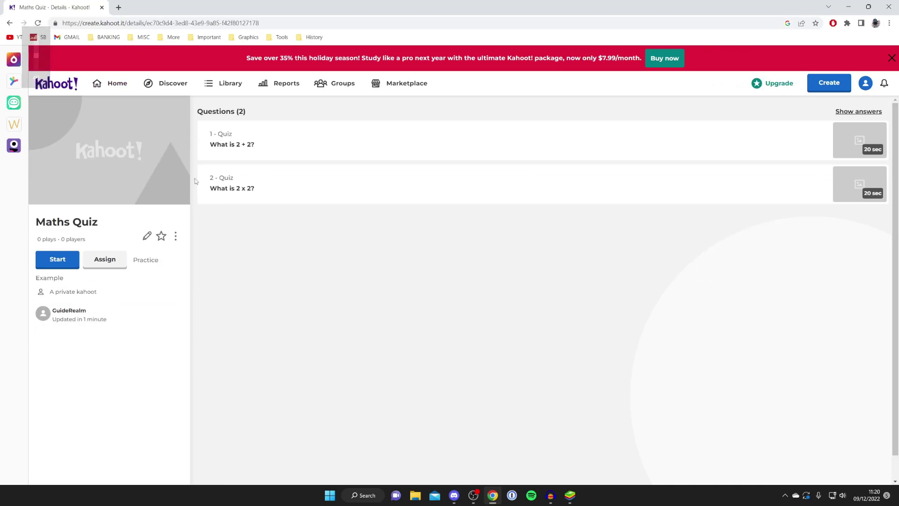
# Start hosting Maths Quiz, dismiss the live settings tip, and choose Classic mode.
pyautogui.click(58, 260)
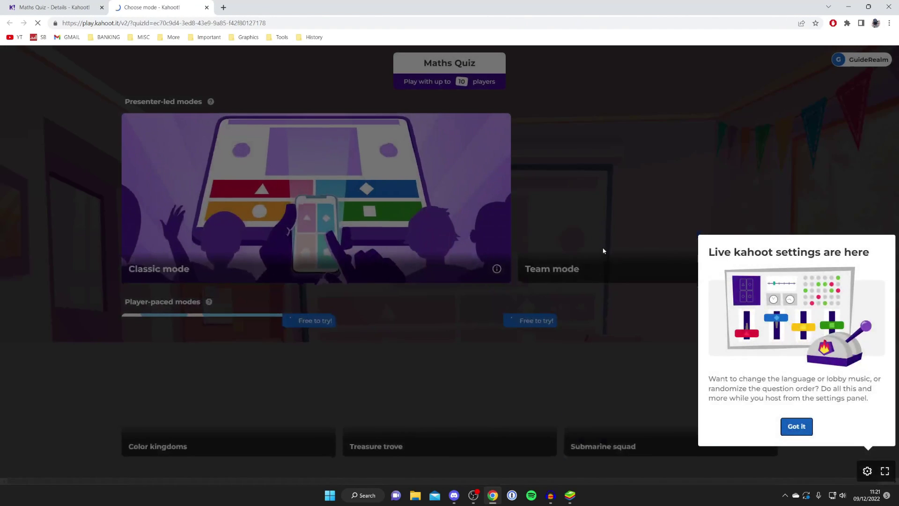
pyautogui.click(803, 426)
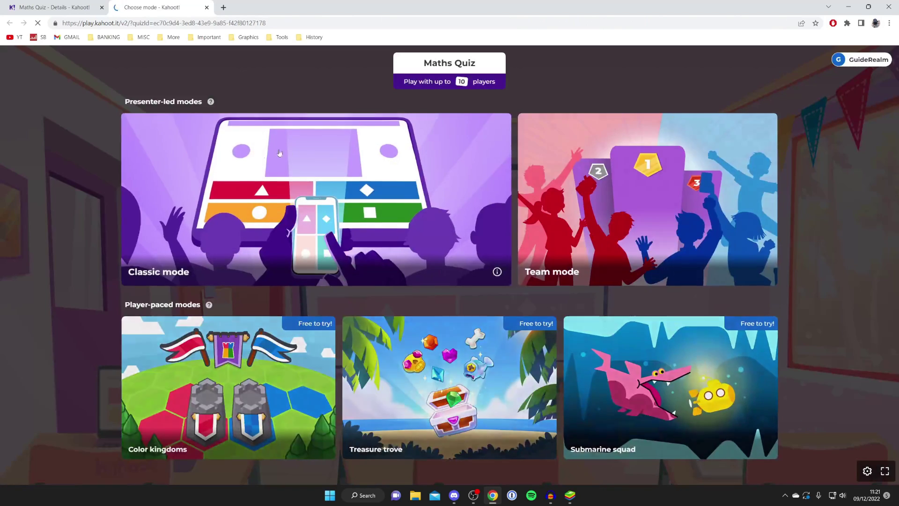
pyautogui.click(233, 157)
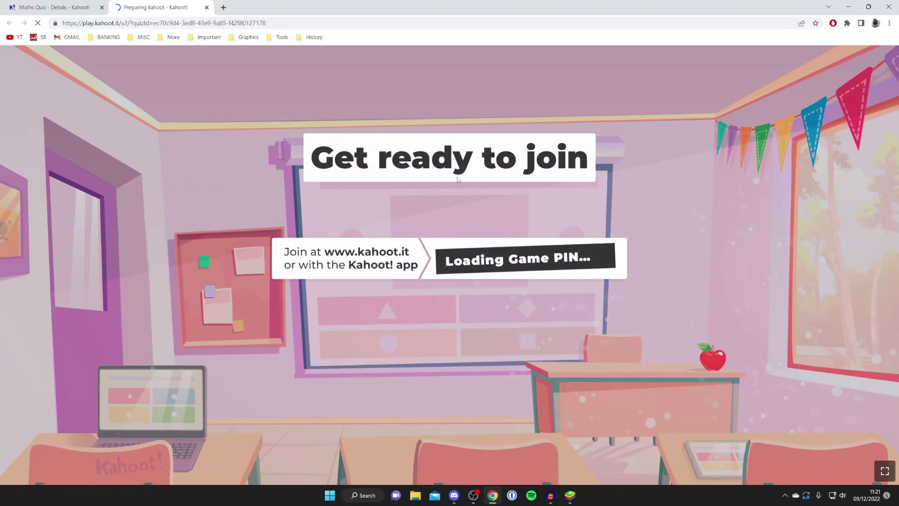